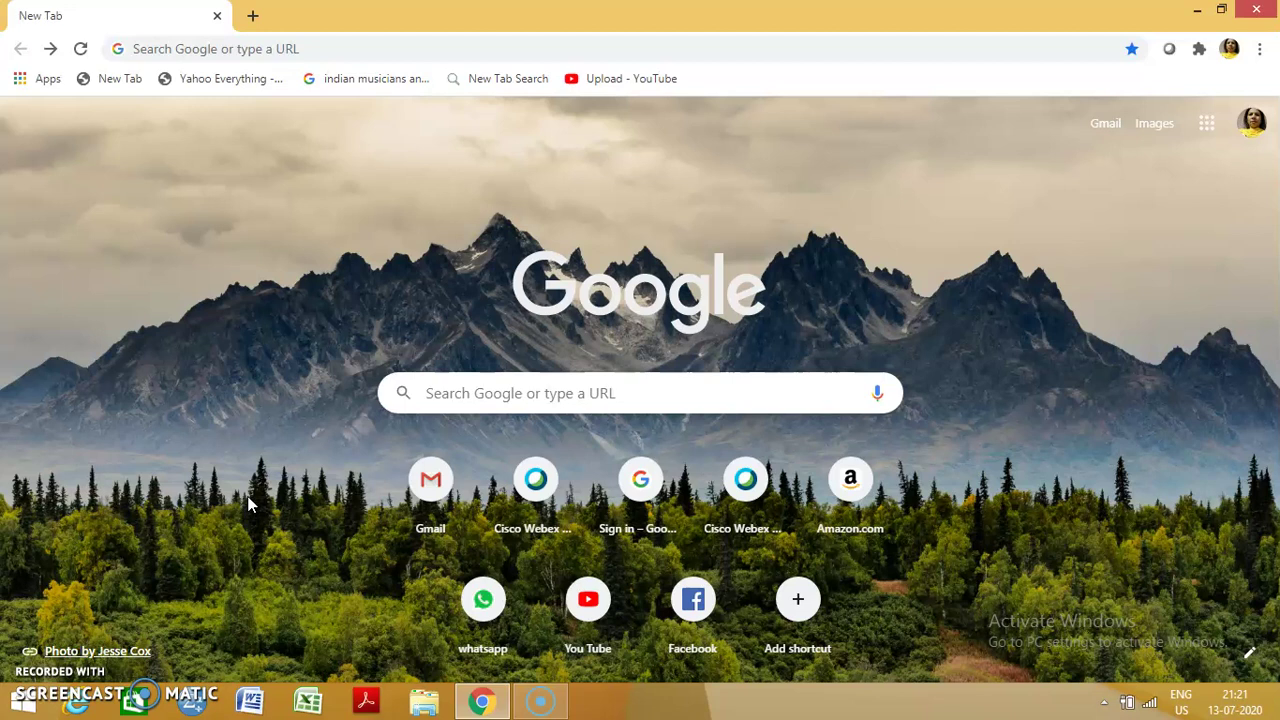
Go to YouTube's home page from the Chrome new tab page shortcut
left_click(1207, 127)
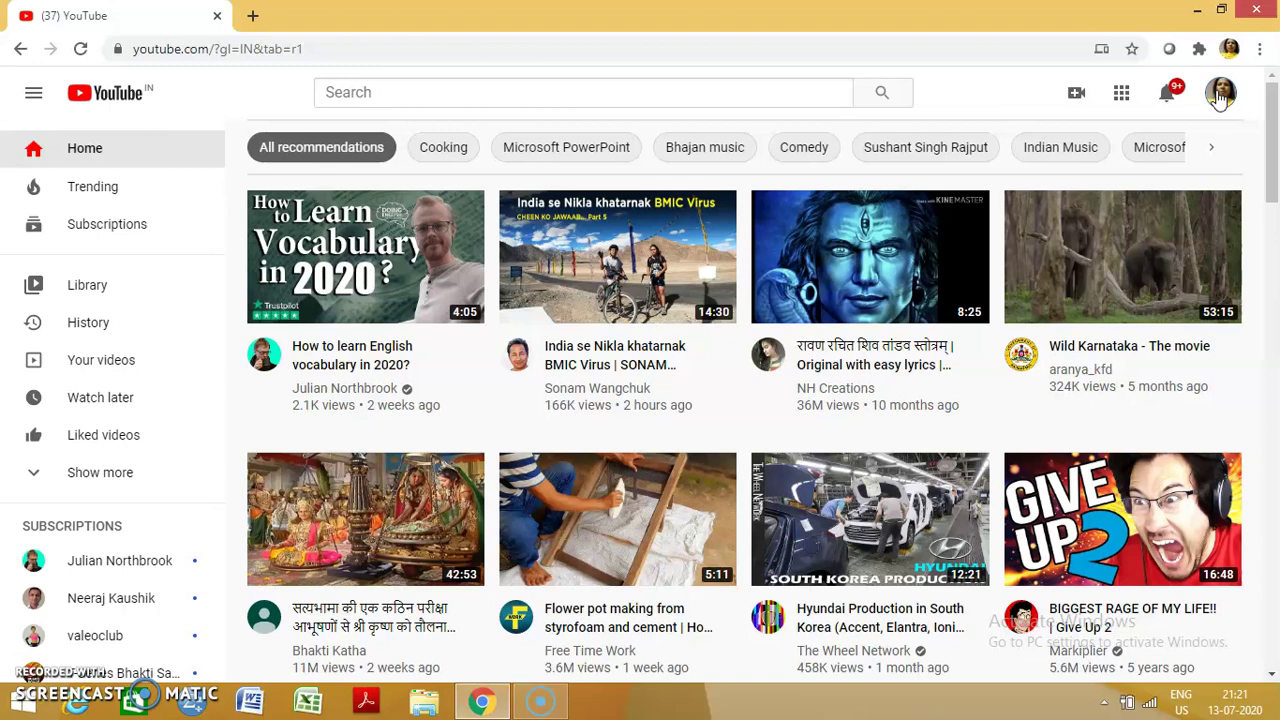
Go to Your channel from the avatar menu and open its Customize Channel view
left_click(1220, 93)
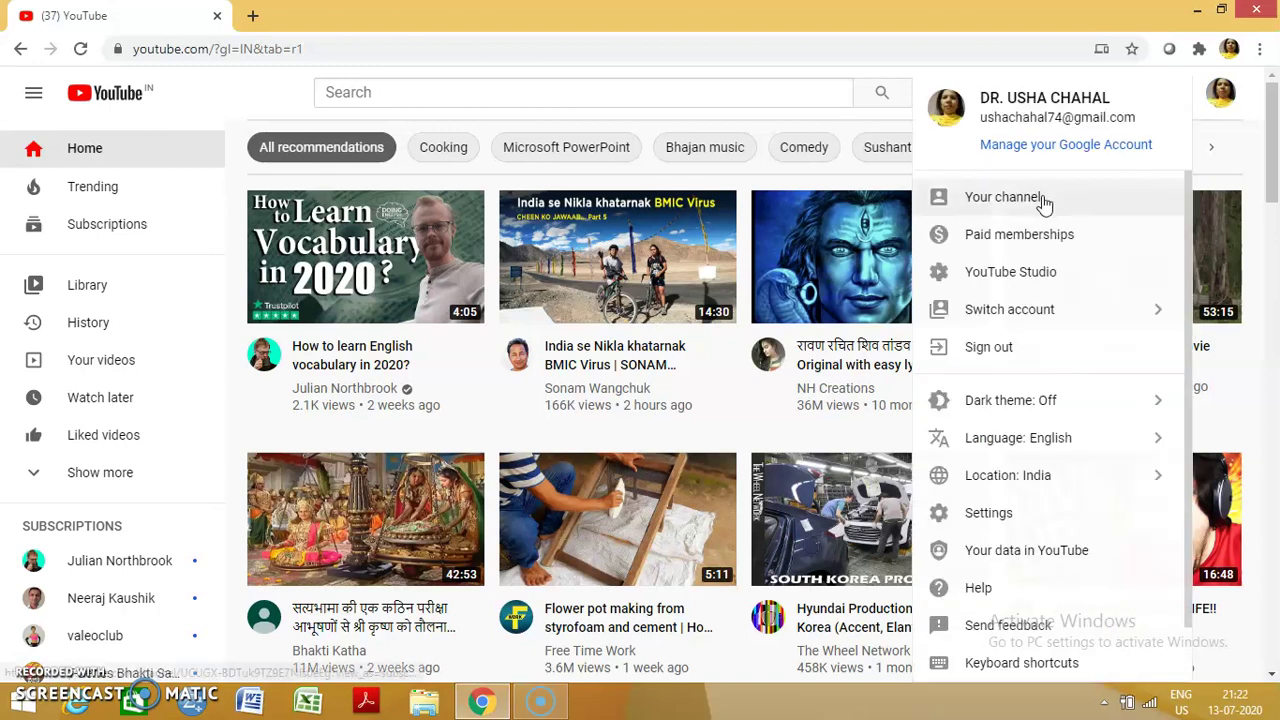
left_click(1003, 197)
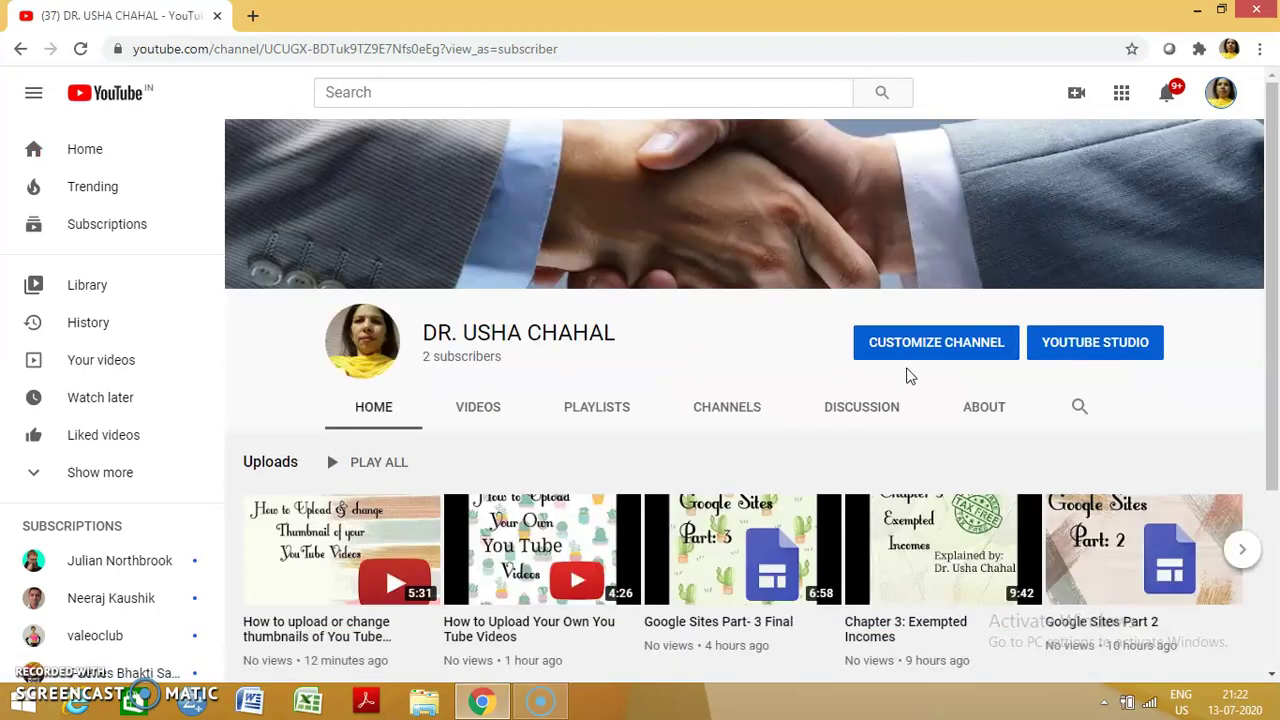
left_click(910, 356)
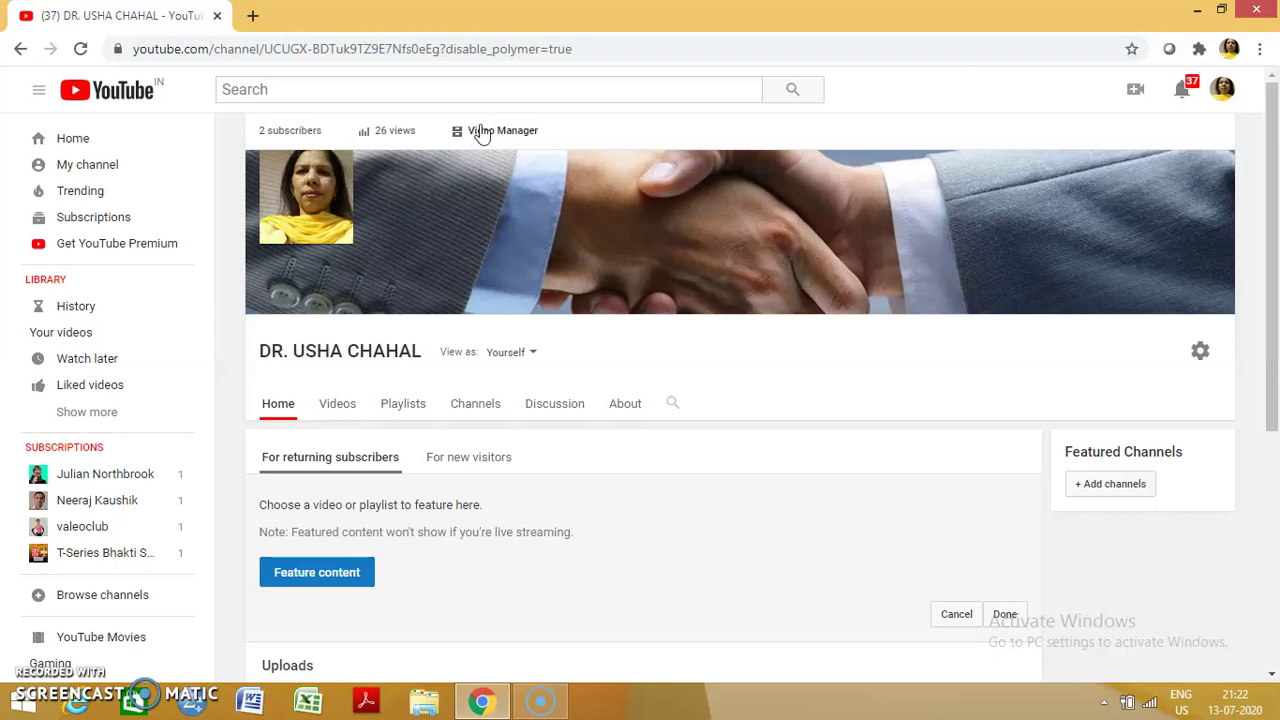
left_click(481, 134)
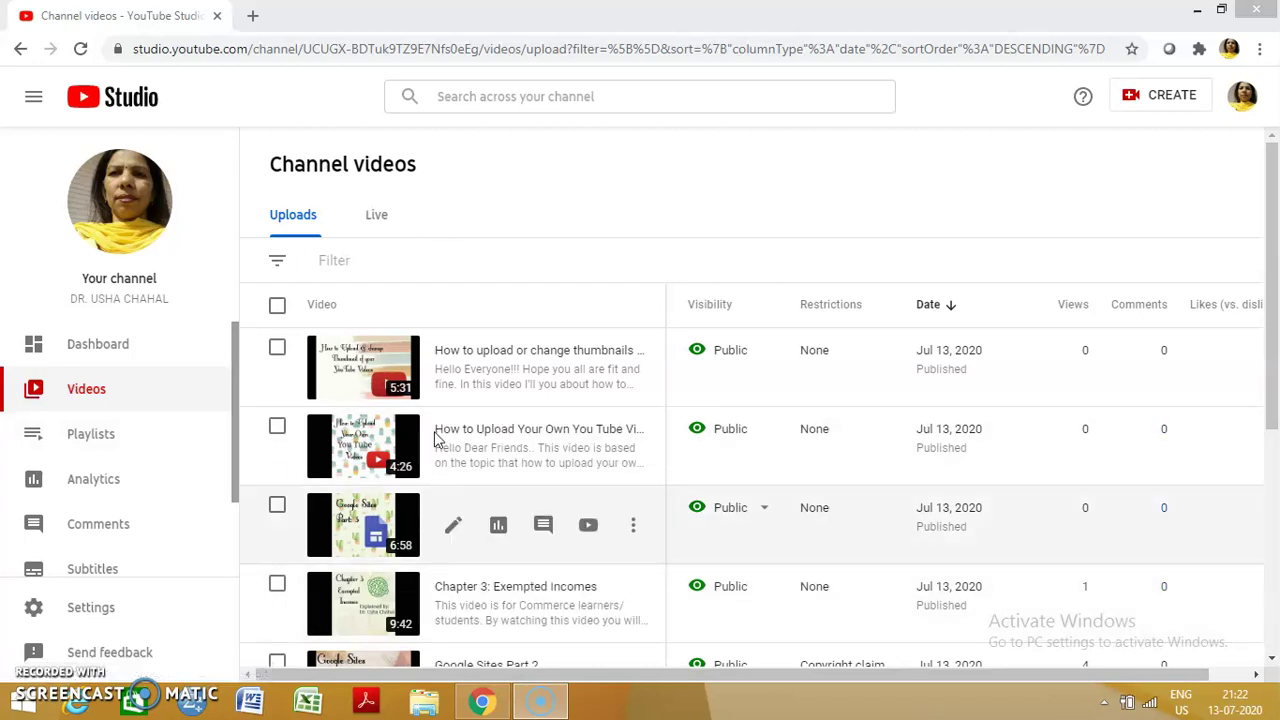
mouse_move(450, 446)
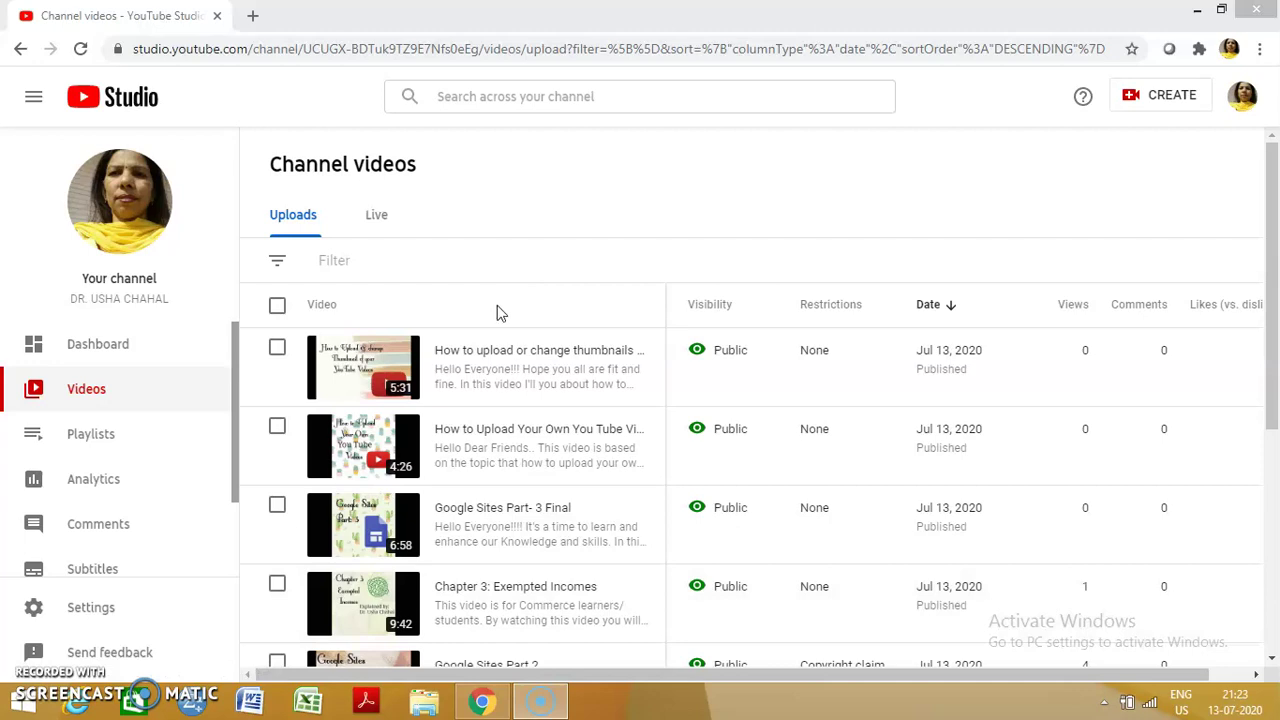
mouse_move(363, 446)
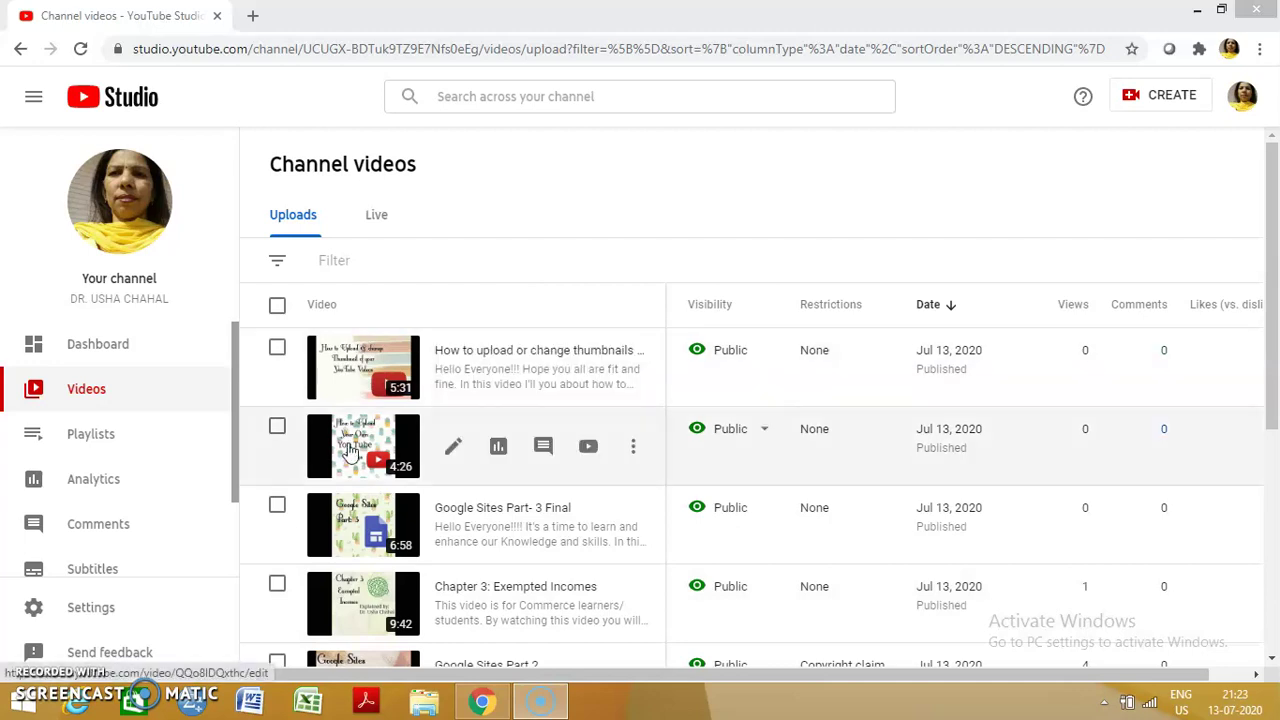
left_click(352, 455)
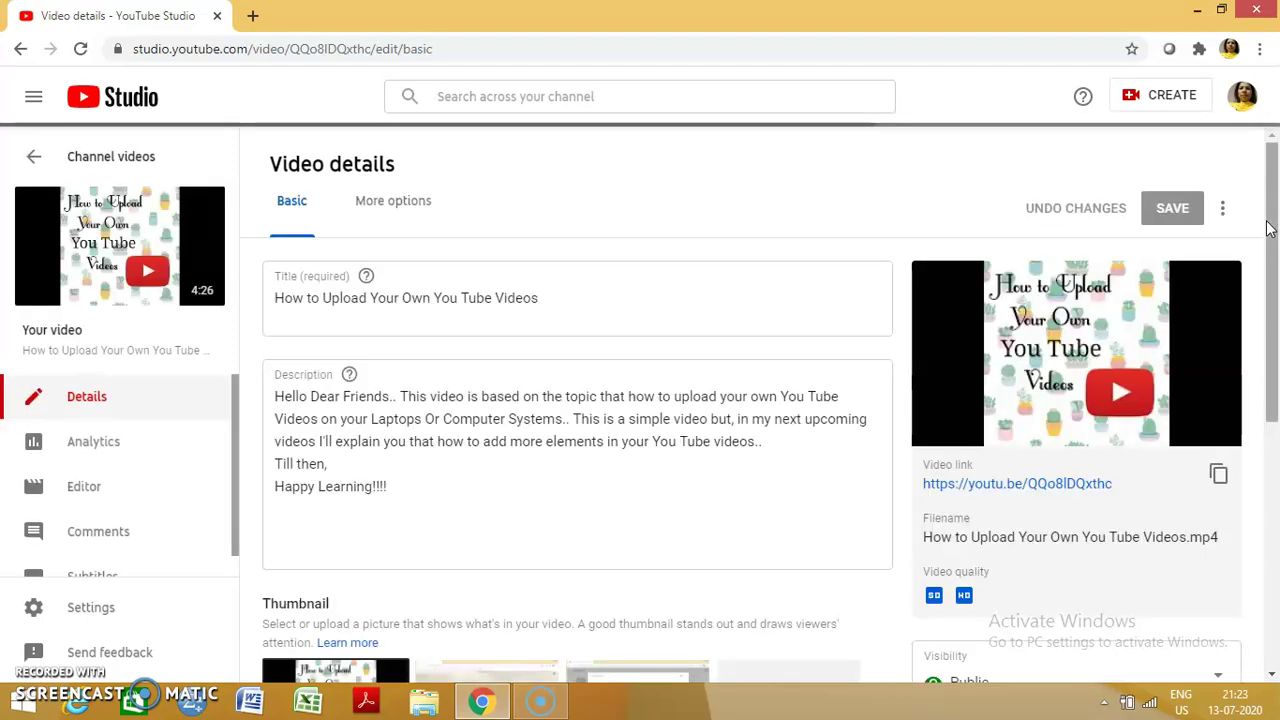
Scroll to the End screen section of the video details and start editing it
left_click_drag(1276, 230, 1277, 420)
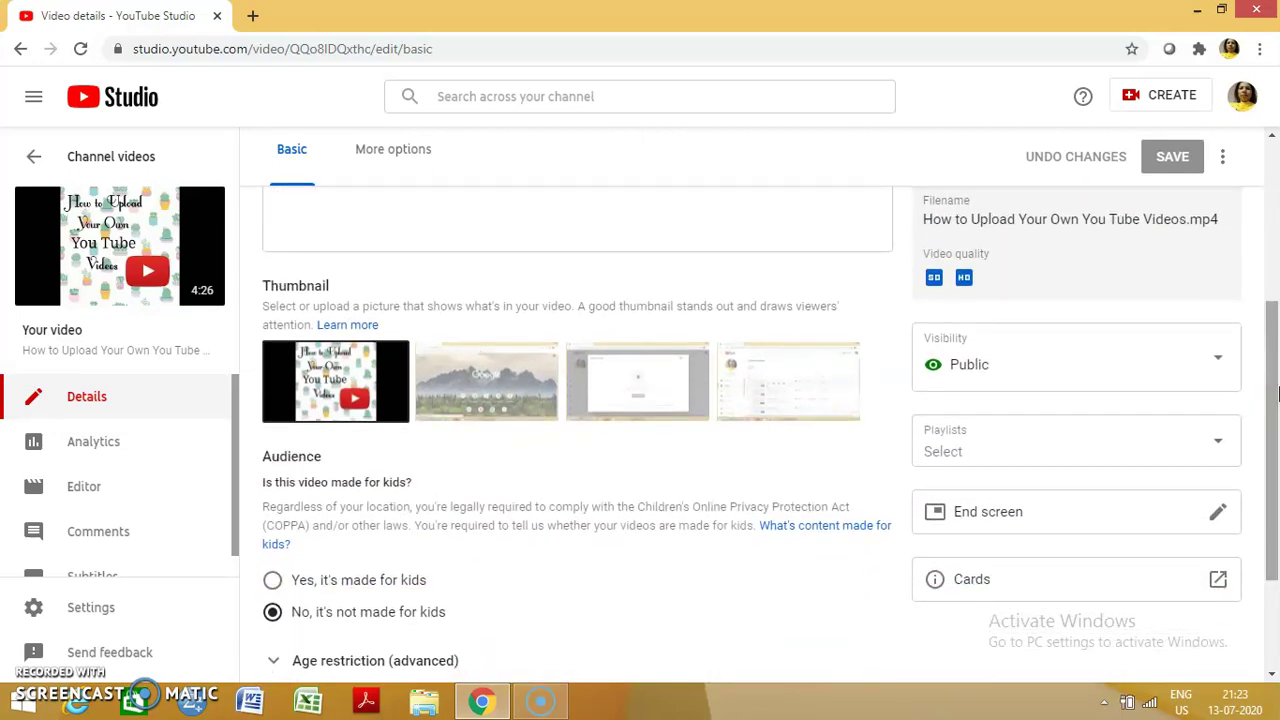
left_click(1215, 521)
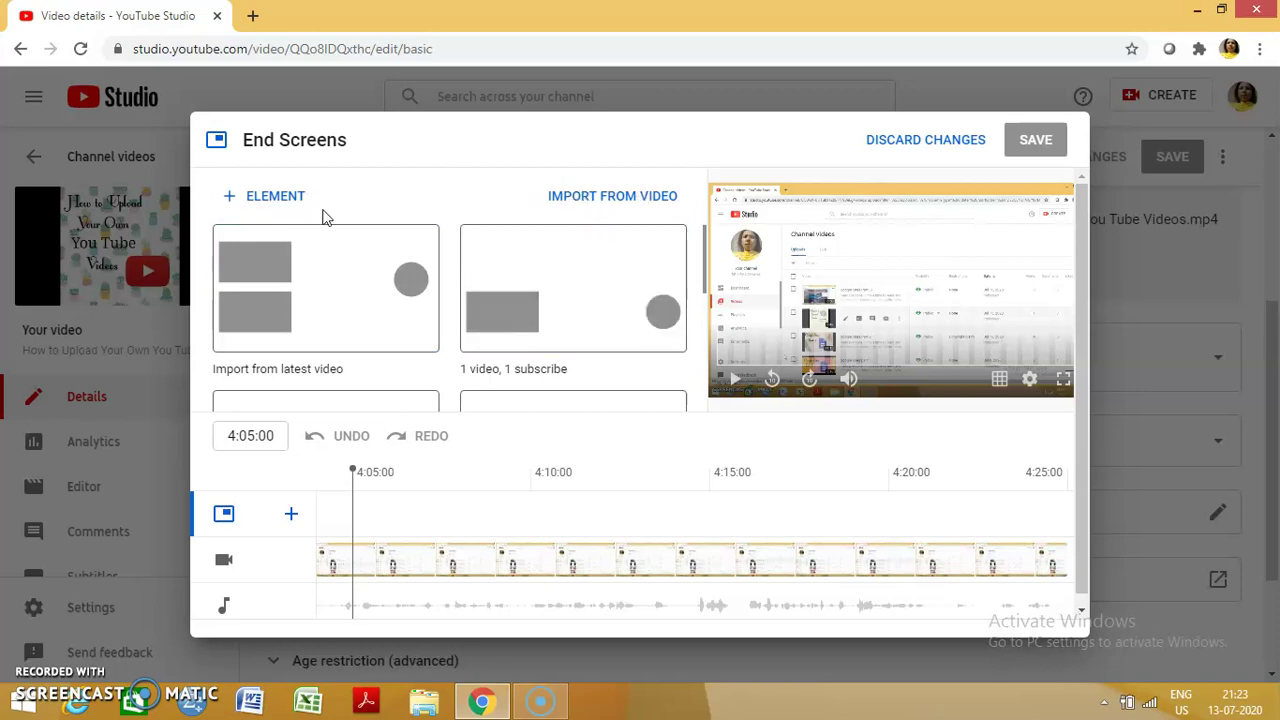
Add a specific-video element for the thumbnails tutorial and move it to the lower left
left_click(256, 195)
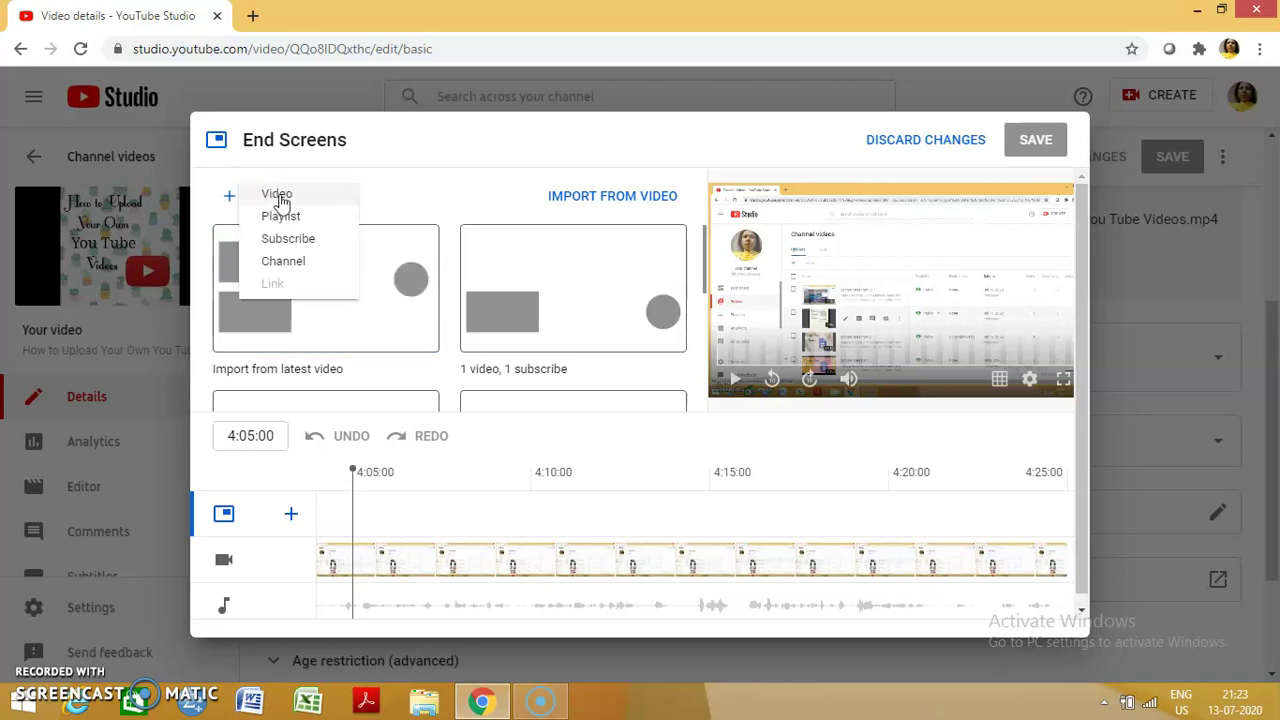
left_click(279, 196)
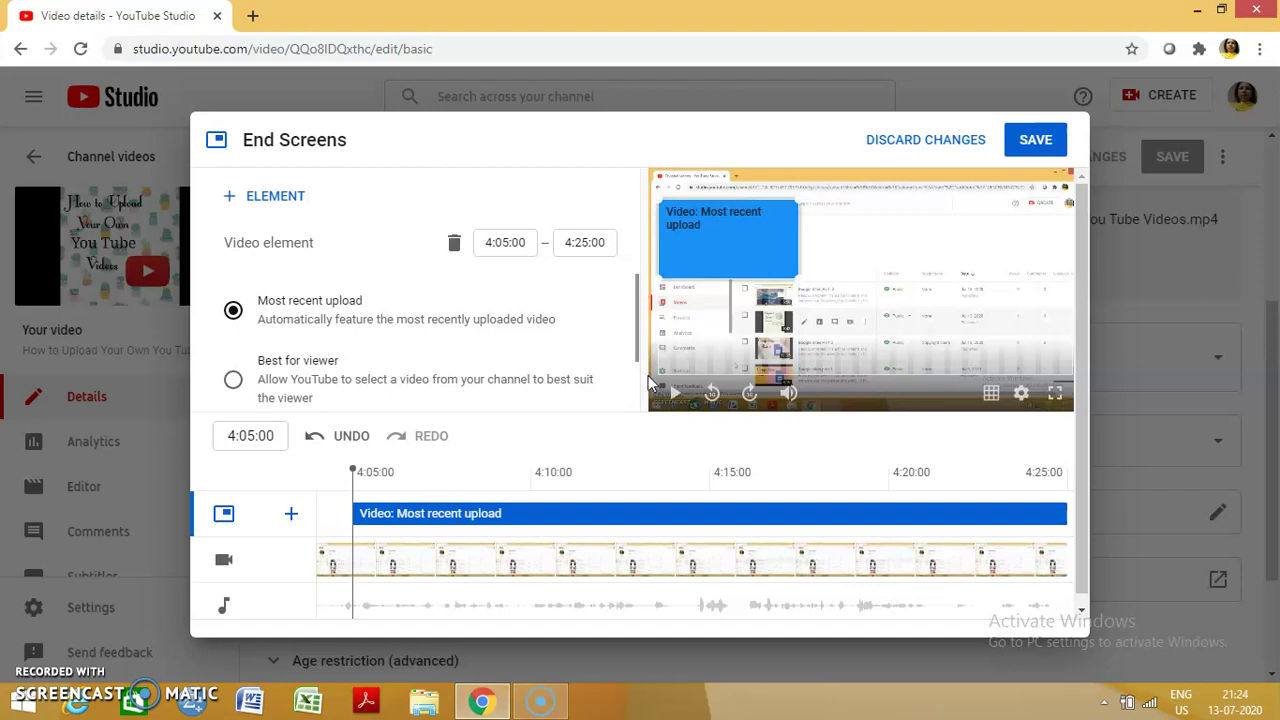
scroll(638, 393, "down", 2)
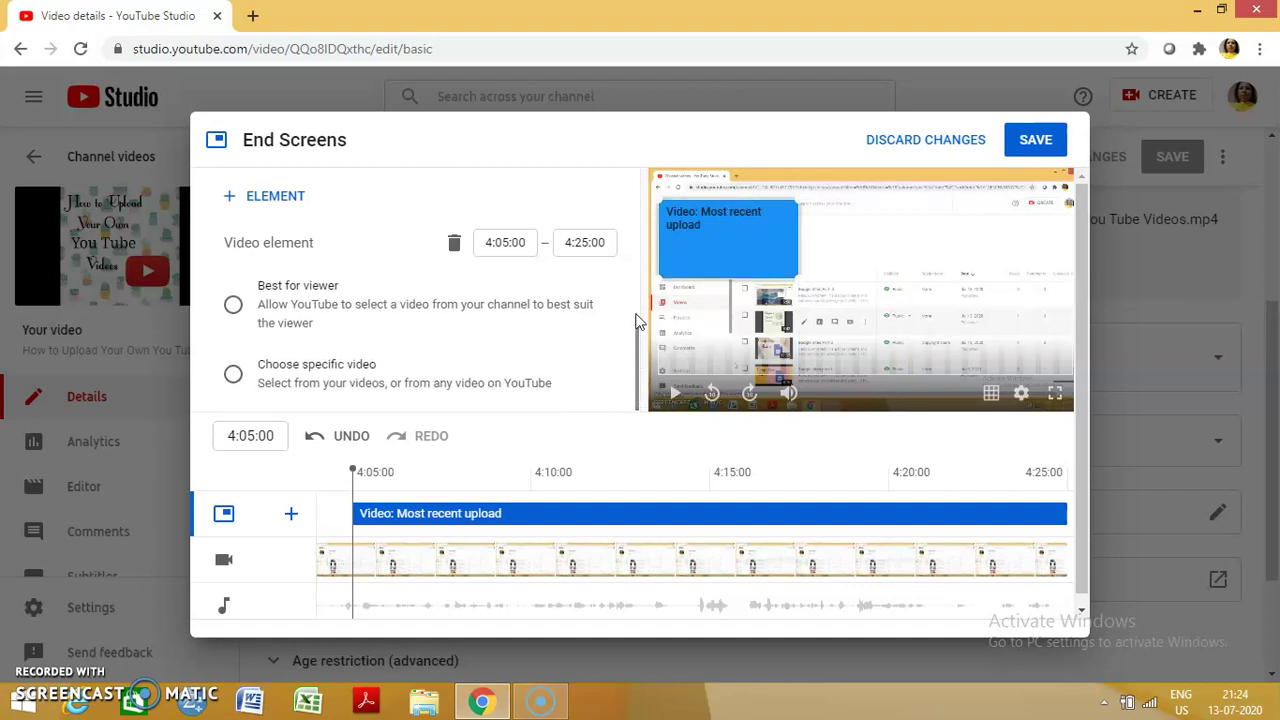
scroll(640, 317, "up", 2)
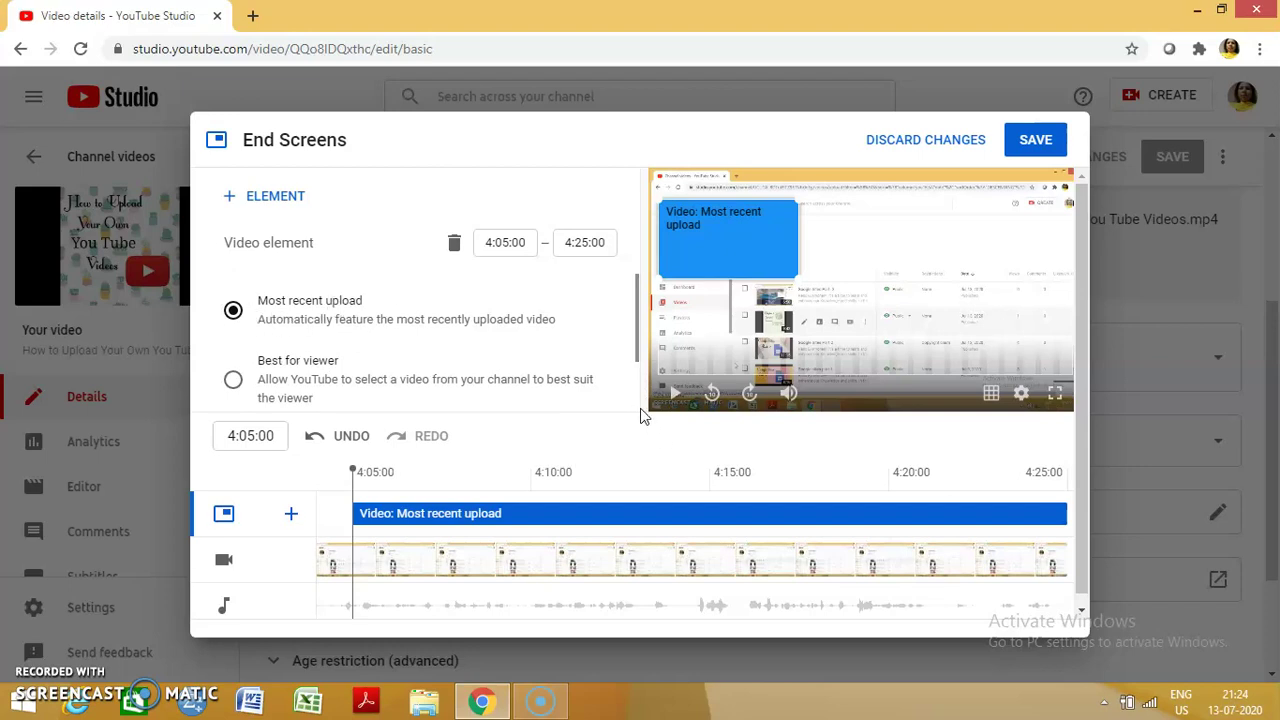
scroll(640, 410, "down", 2)
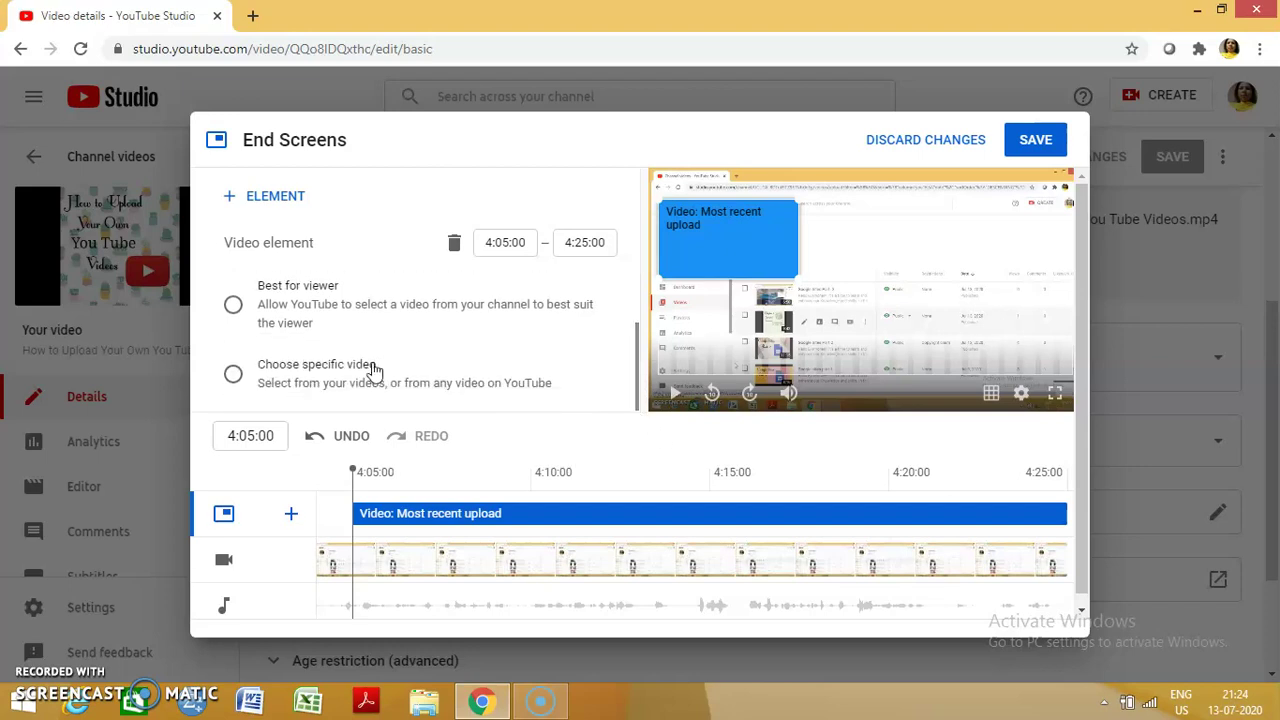
left_click(232, 376)
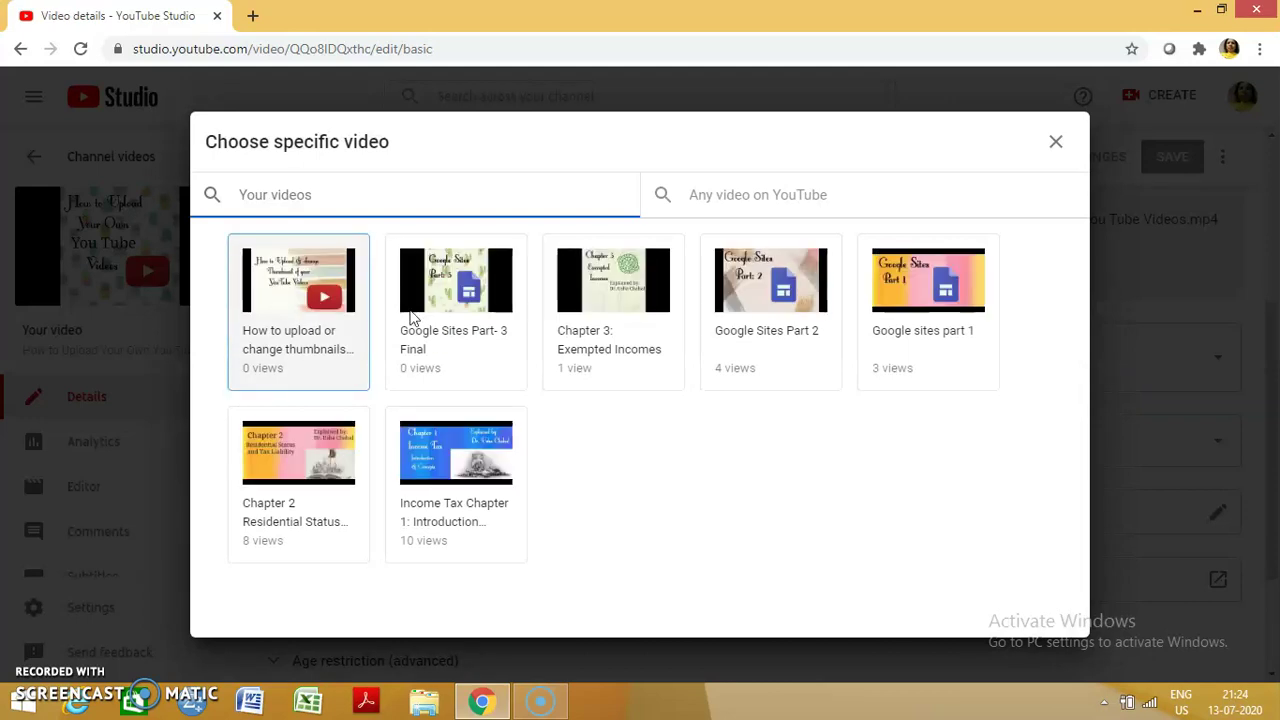
left_click(332, 302)
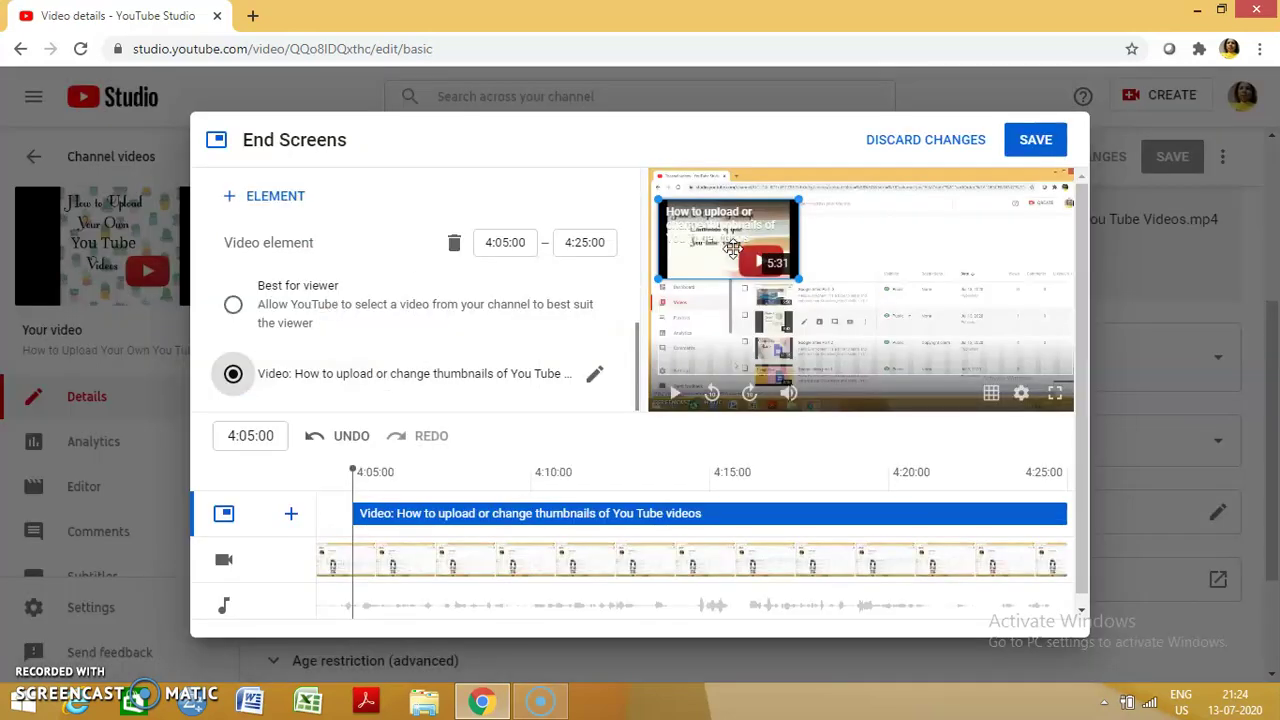
left_click_drag(732, 248, 714, 344)
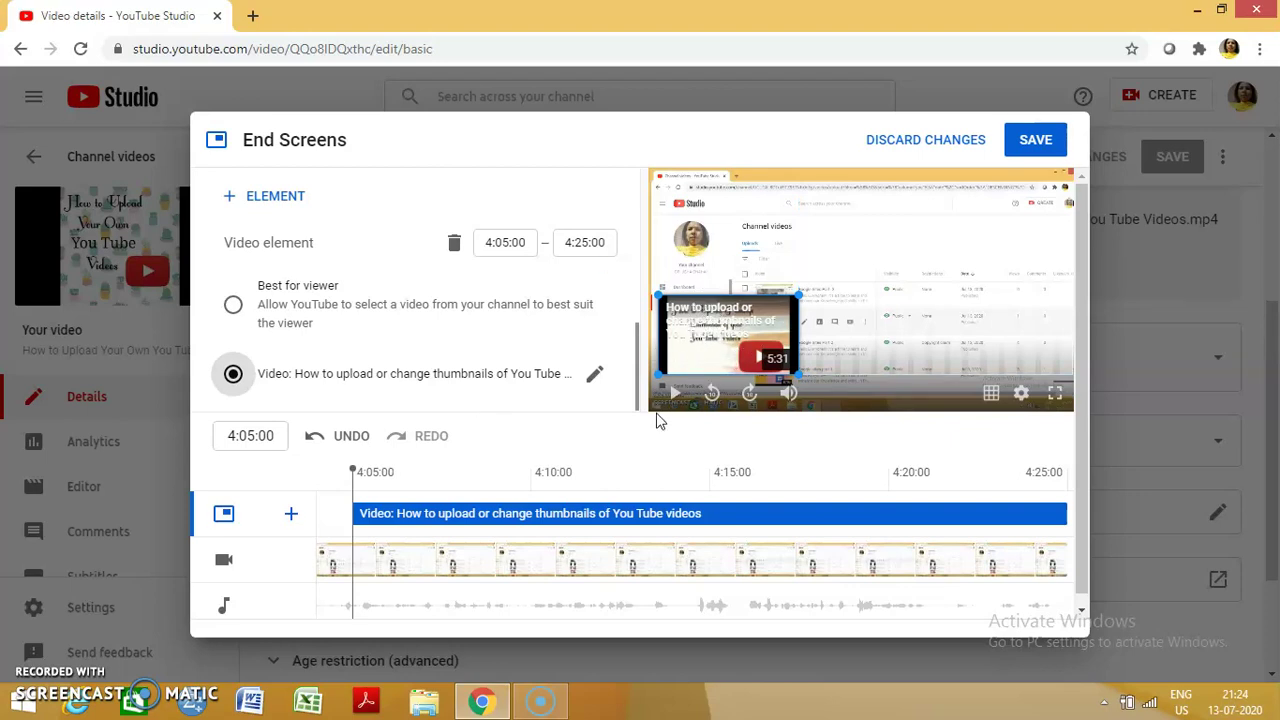
Add a second specific-video element featuring 'Google sites part 1'
left_click(250, 197)
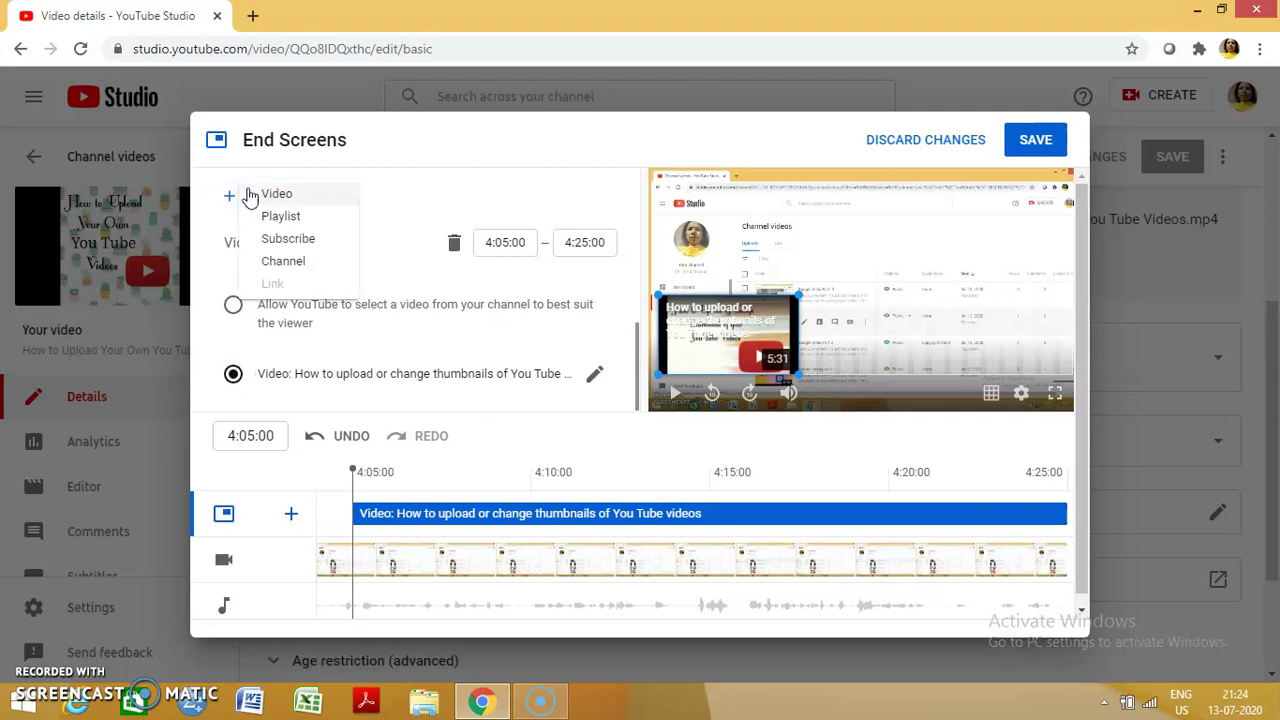
left_click(255, 195)
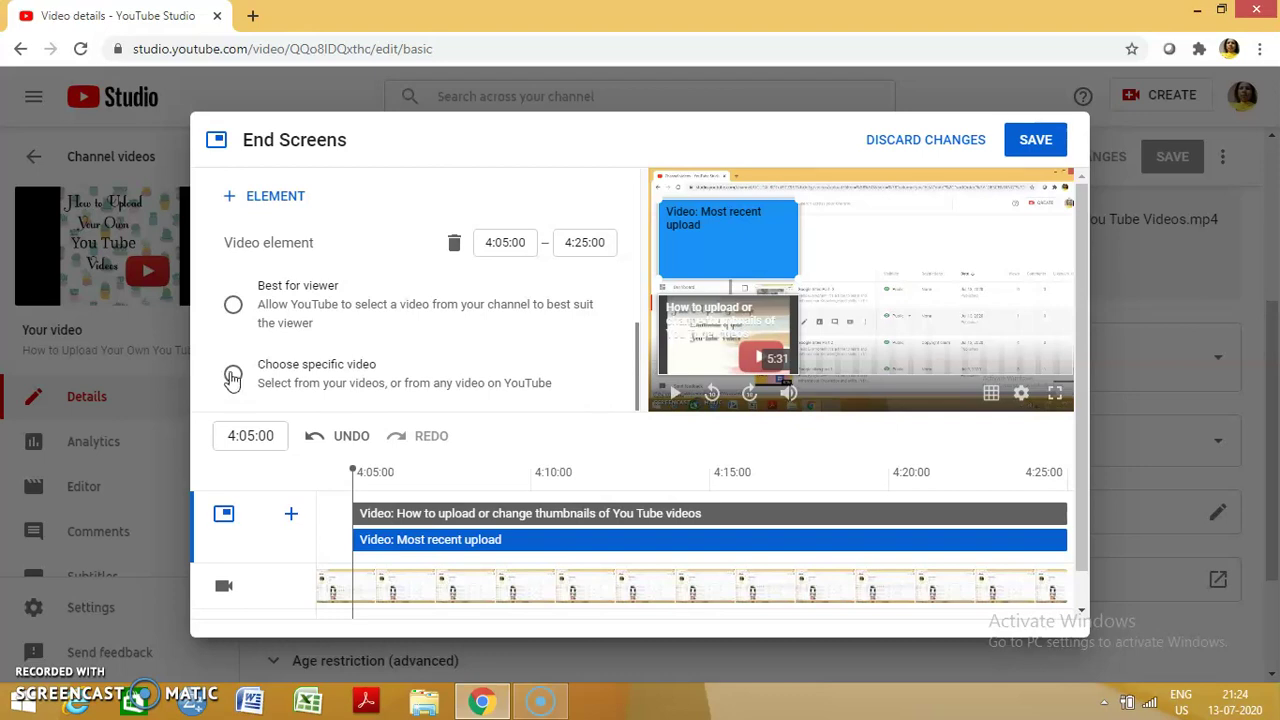
left_click(232, 376)
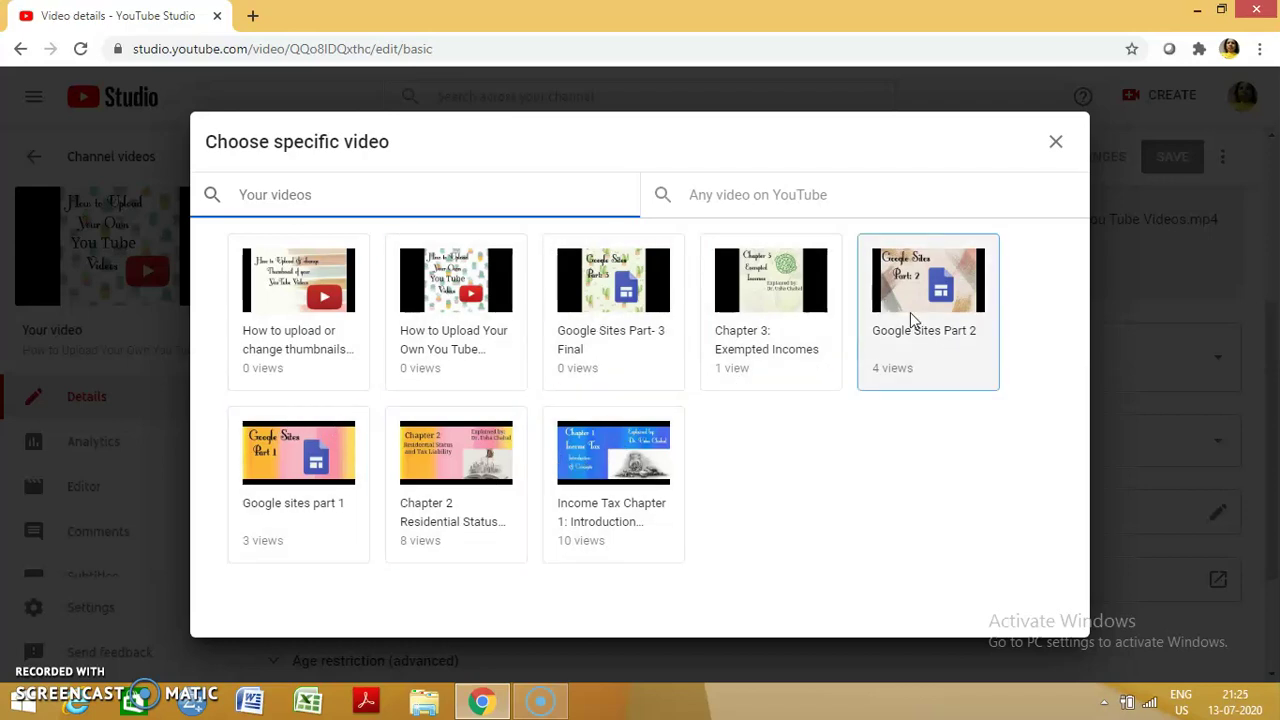
left_click(323, 500)
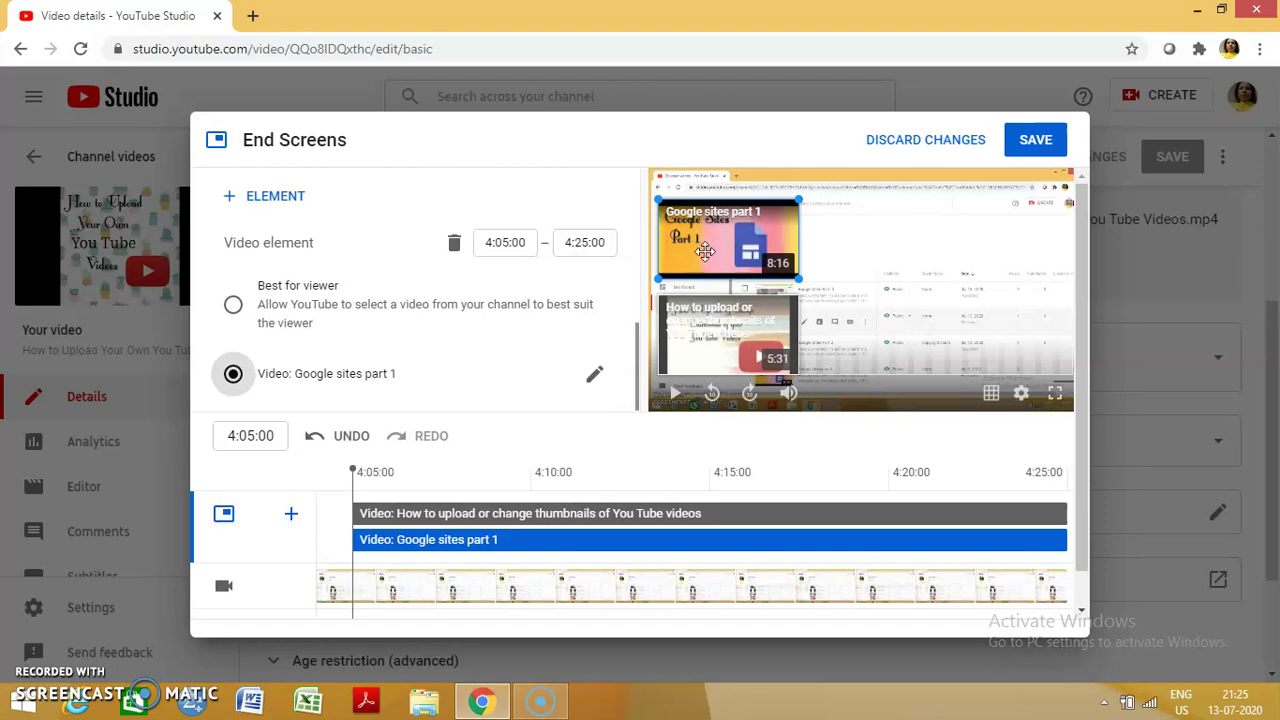
right_click(870, 358)
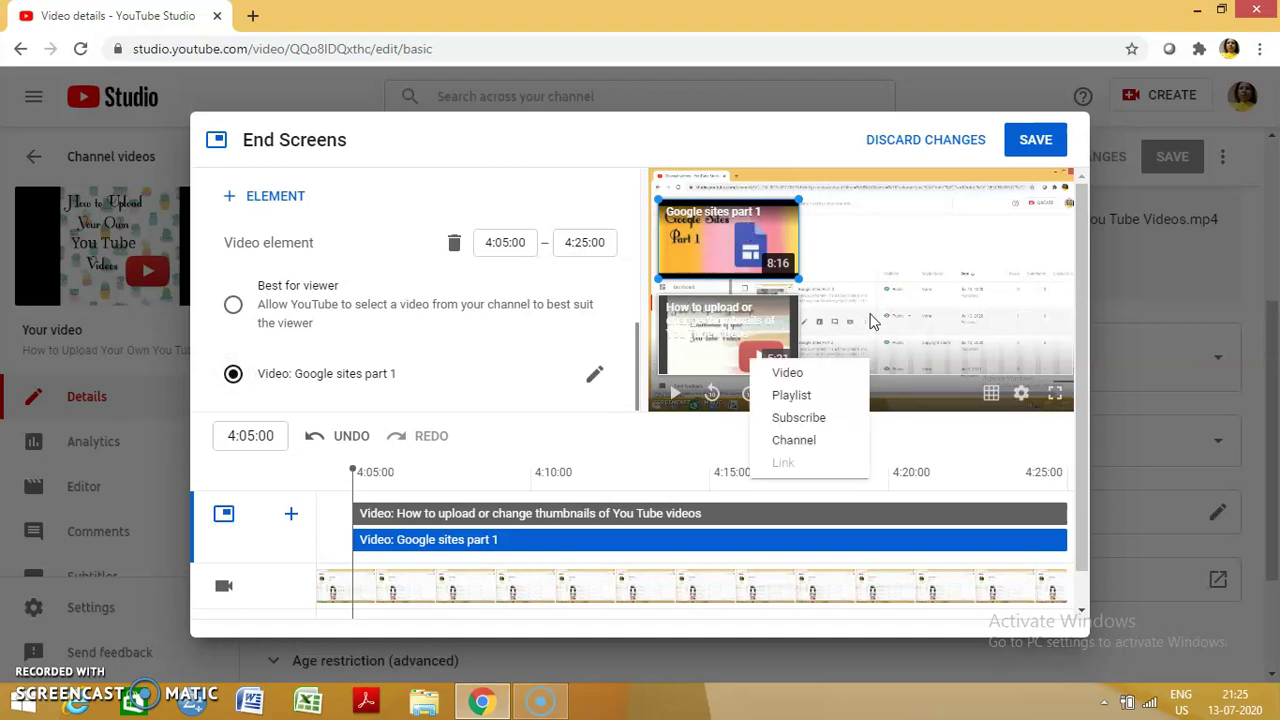
key("Escape")
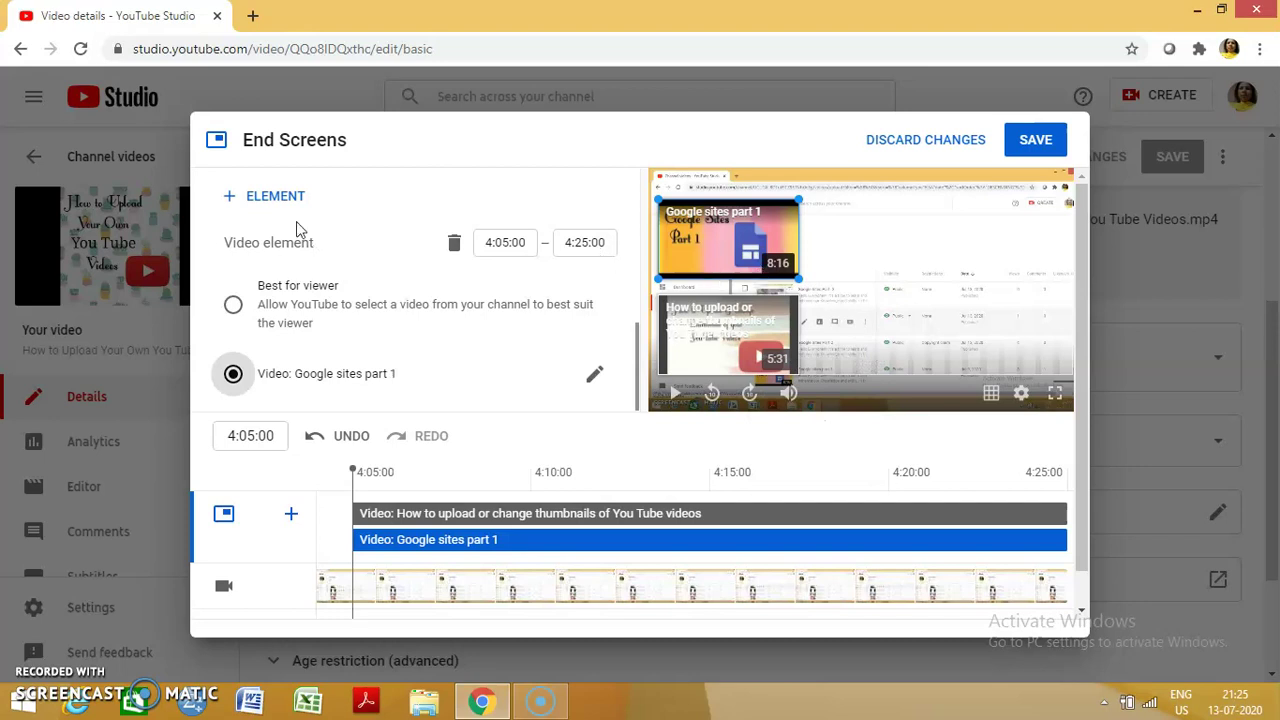
Add a channel subscribe element and drag it slightly lower
left_click(249, 200)
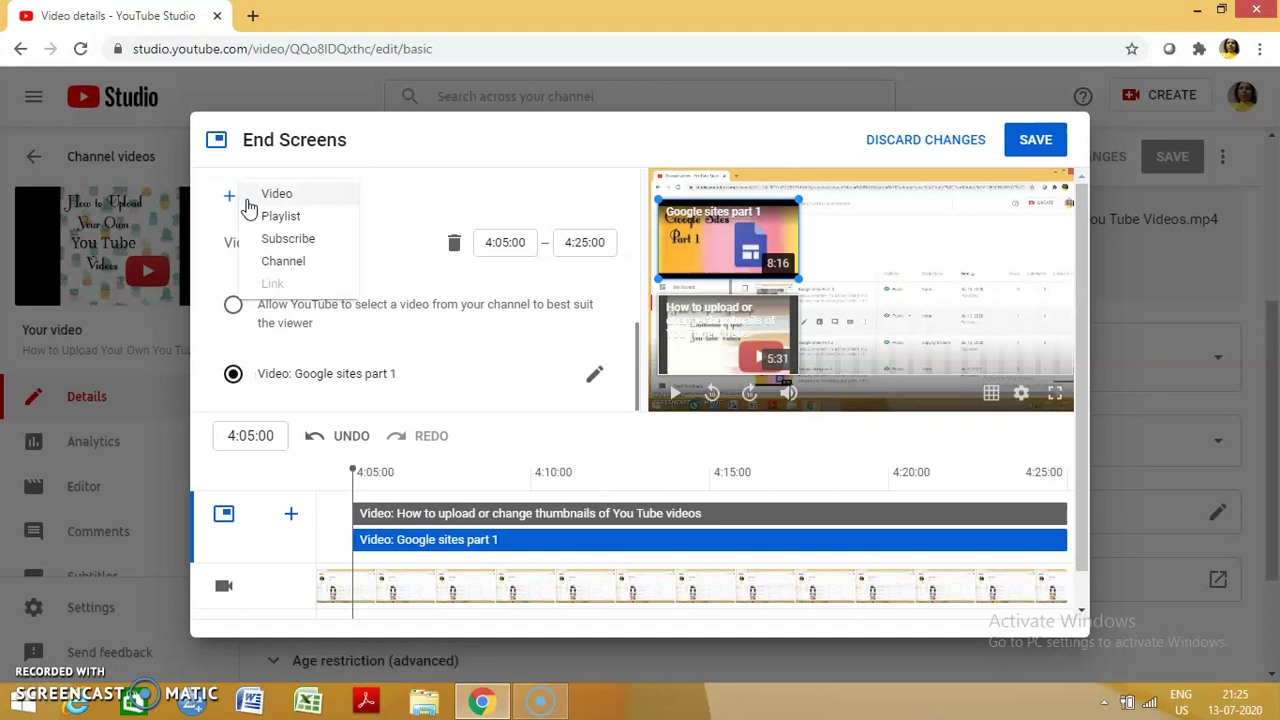
left_click(288, 239)
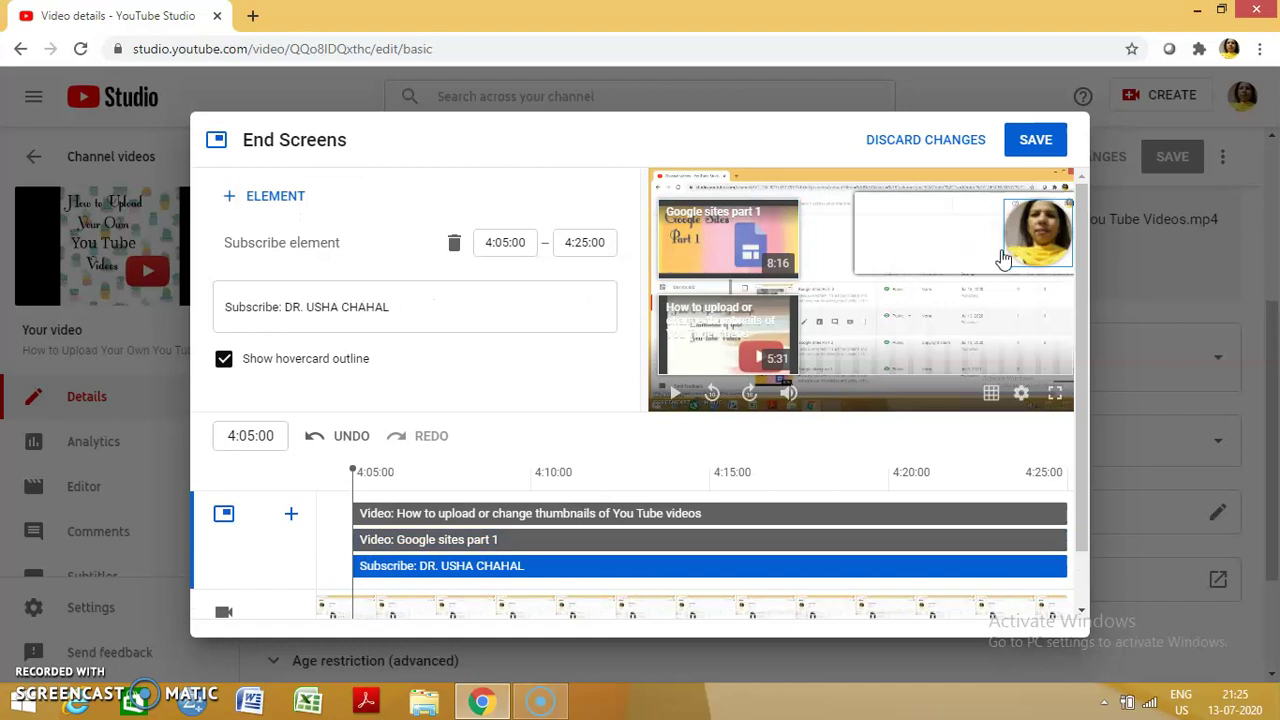
left_click_drag(1025, 235, 1031, 290)
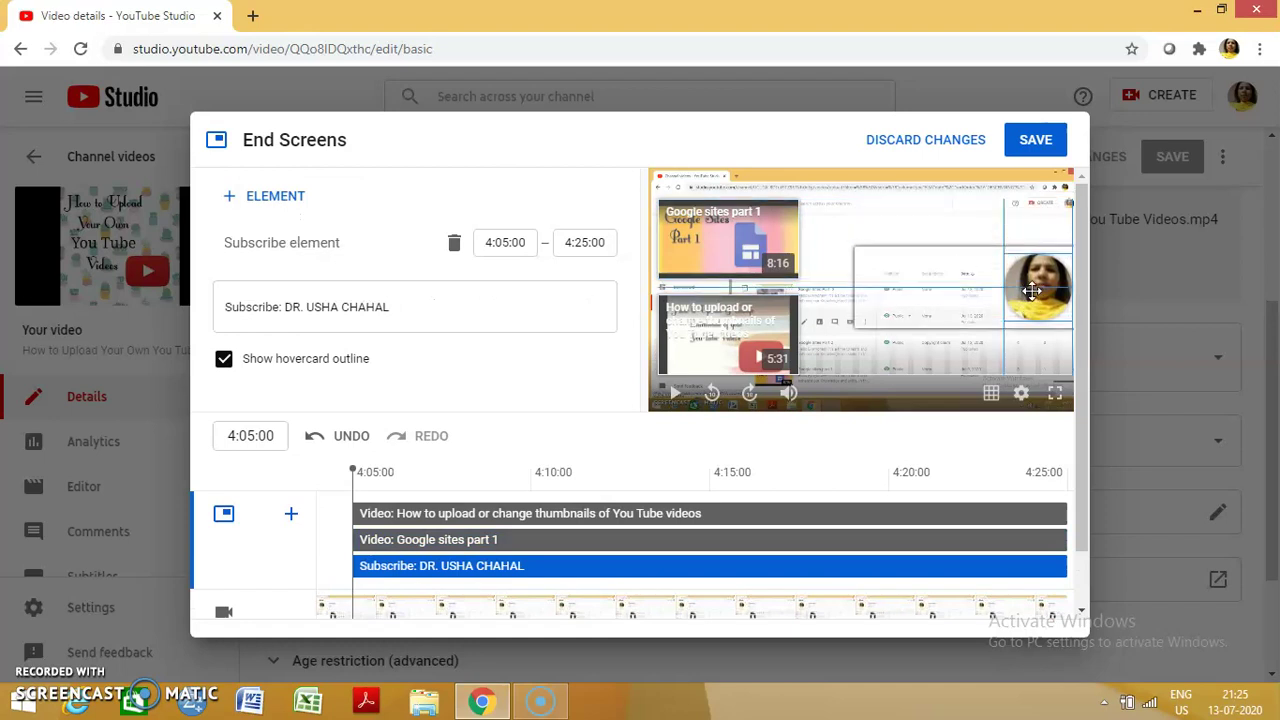
Save the end screen with its two video cards and subscribe element
left_click(971, 224)
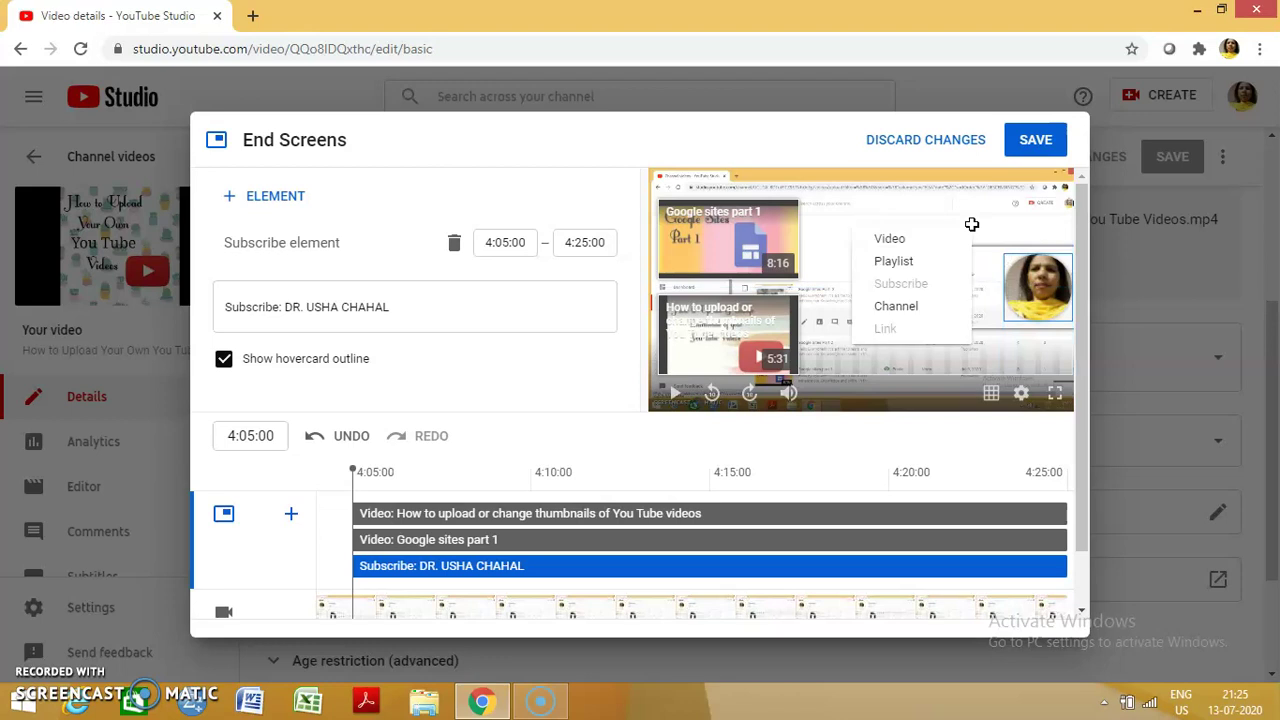
left_click(1035, 145)
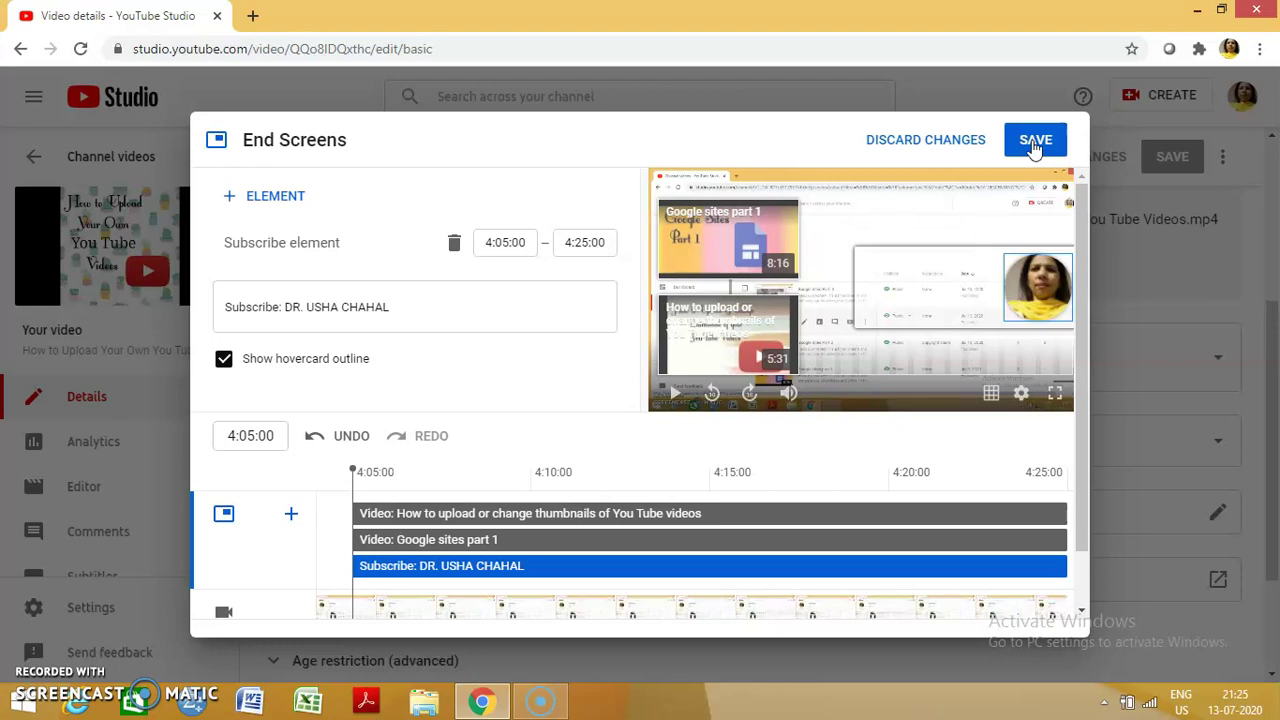
left_click(1035, 145)
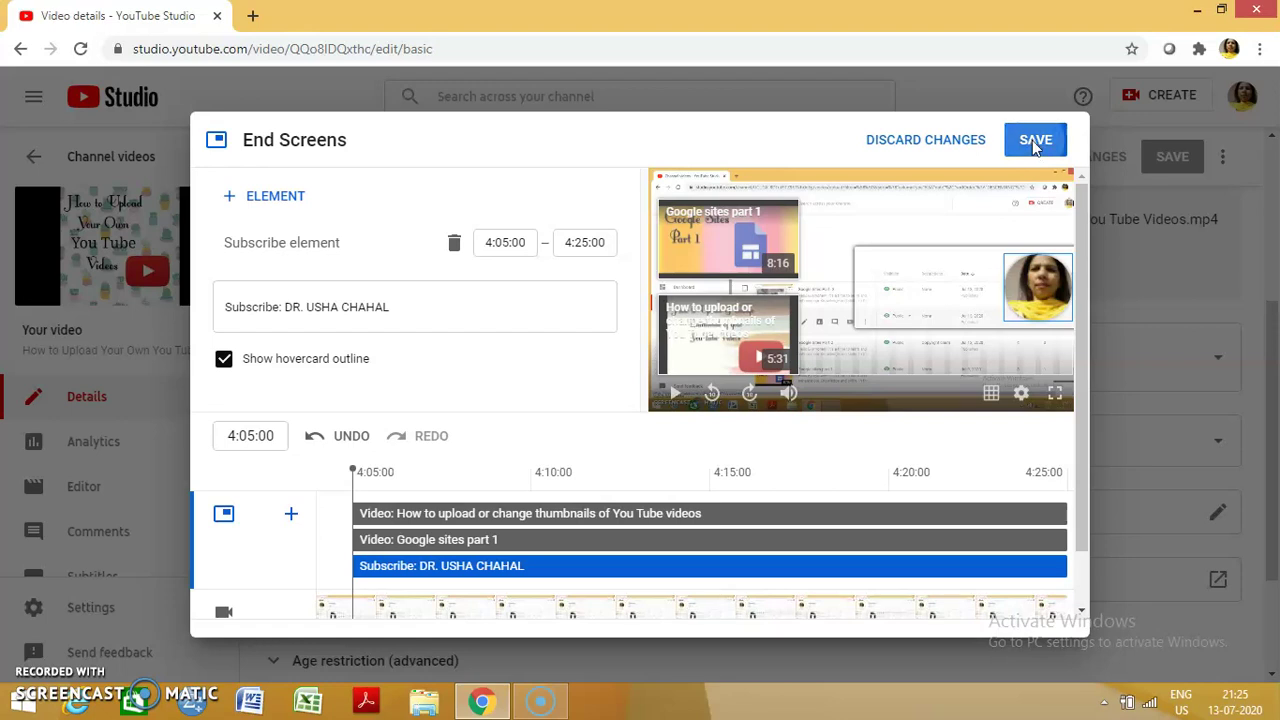